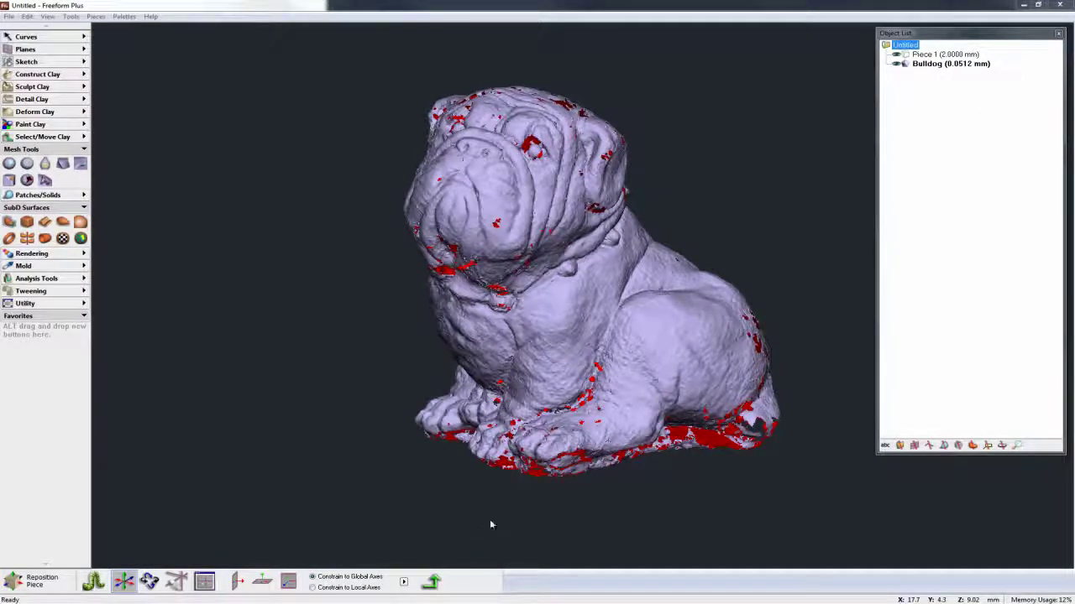
# Examine the bulldog scan mesh from several sides and close up at the paws for holes and surface defects
pyautogui.moveTo(789, 471); pyautogui.dragTo(451, 463, button='middle')
pyautogui.moveTo(750, 459); pyautogui.dragTo(105, 70, button='middle')
pyautogui.moveTo(487, 418); pyautogui.dragTo(507, 425, button='middle')
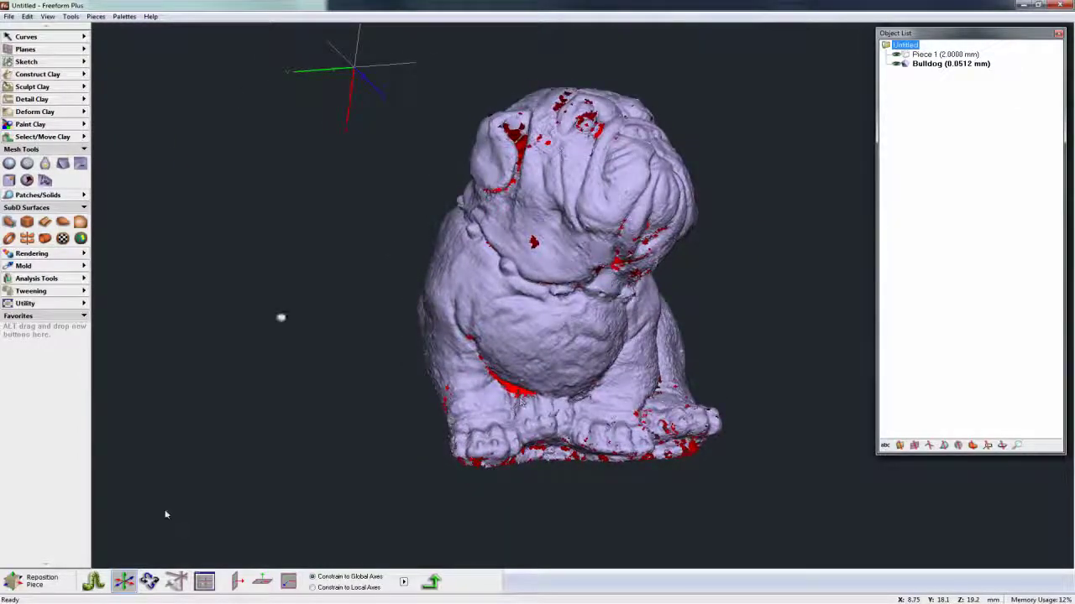
pyautogui.scroll(3, 166, 515)
pyautogui.scroll(3, 166, 514)
pyautogui.scroll(-5, 166, 515)
pyautogui.scroll(6, 165, 515)
pyautogui.moveTo(588, 310); pyautogui.dragTo(395, 345, button='middle')
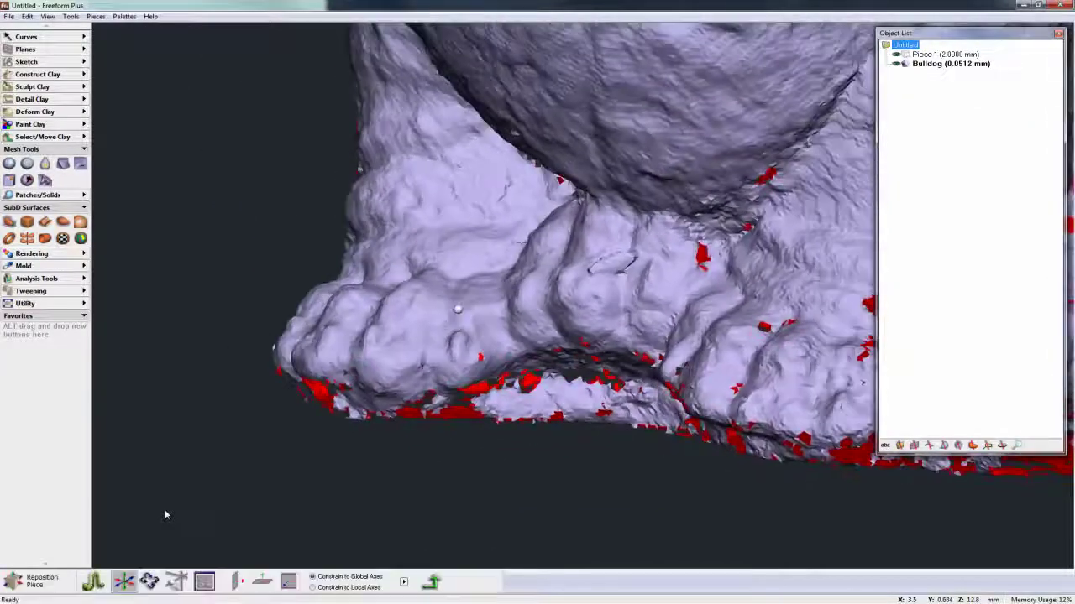
pyautogui.scroll(-8, 165, 515)
pyautogui.scroll(-3, 165, 514)
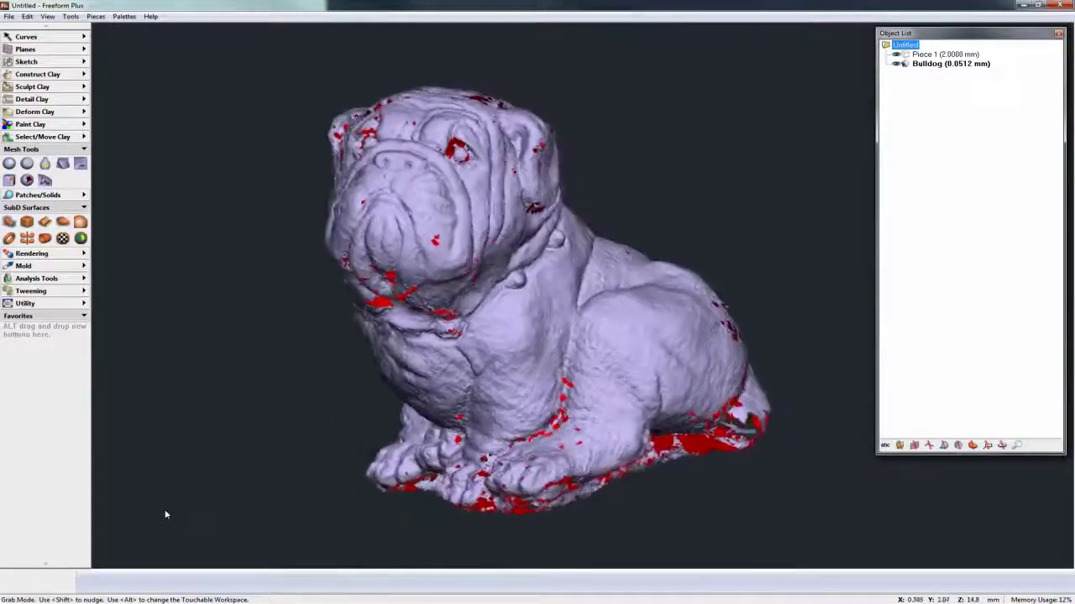
pyautogui.moveTo(583, 361); pyautogui.dragTo(637, 370, button='middle')
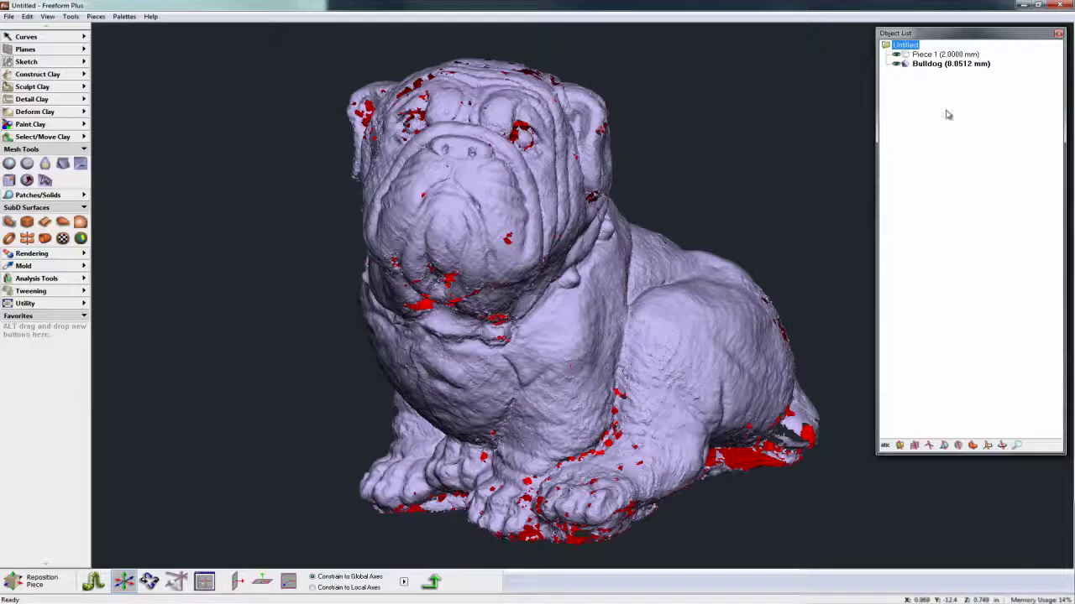
# Try to copy the unrepaired Bulldog mesh to a clay piece using the Fill Holes fill style
pyautogui.rightClick(905, 67)
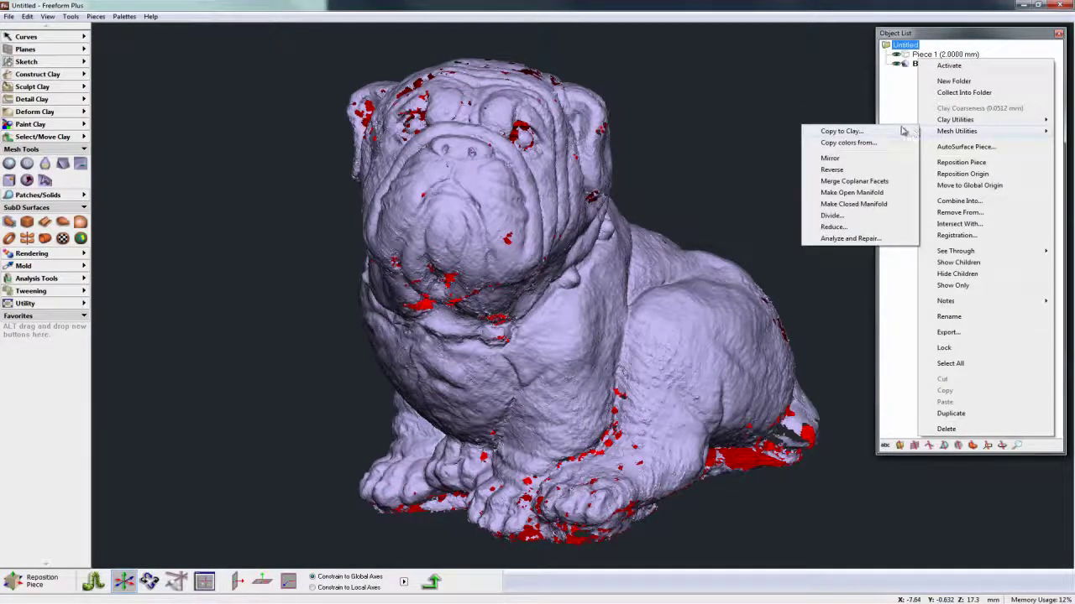
pyautogui.click(905, 131)
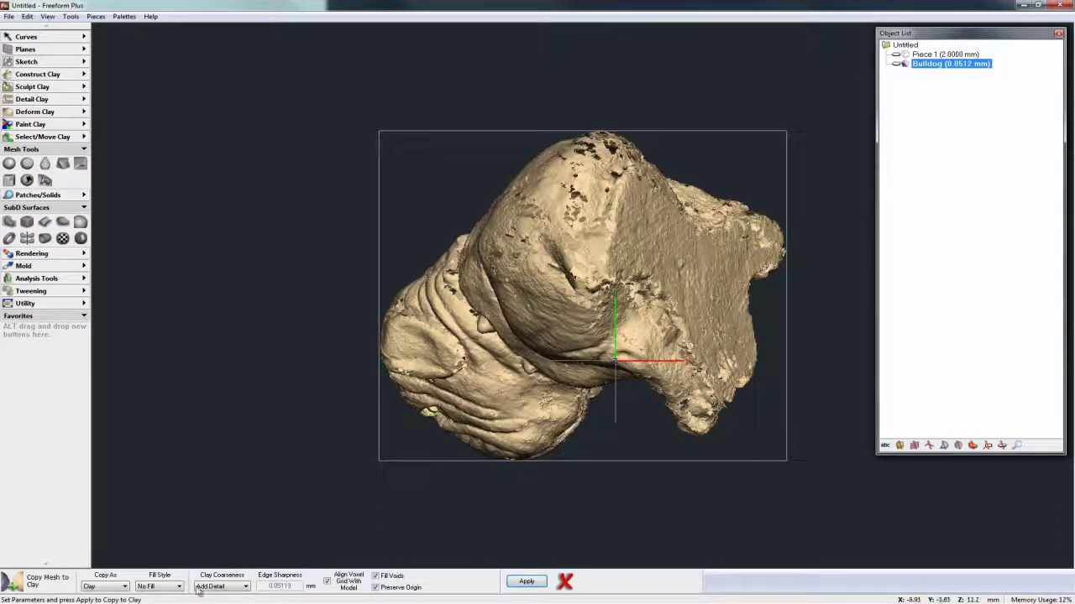
pyautogui.click(158, 586)
pyautogui.click(149, 557)
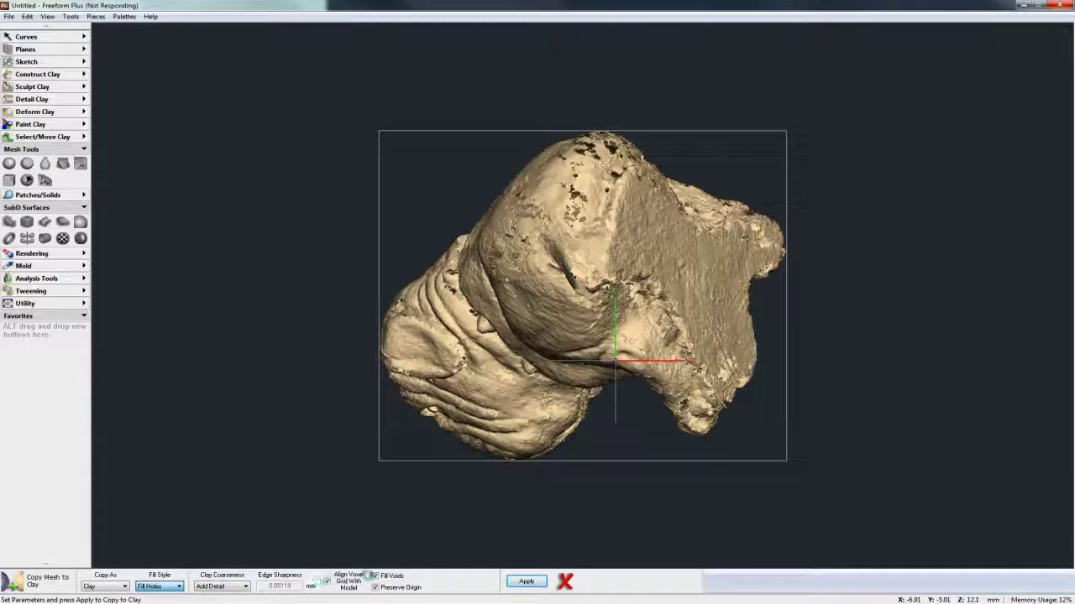
pyautogui.click(526, 580)
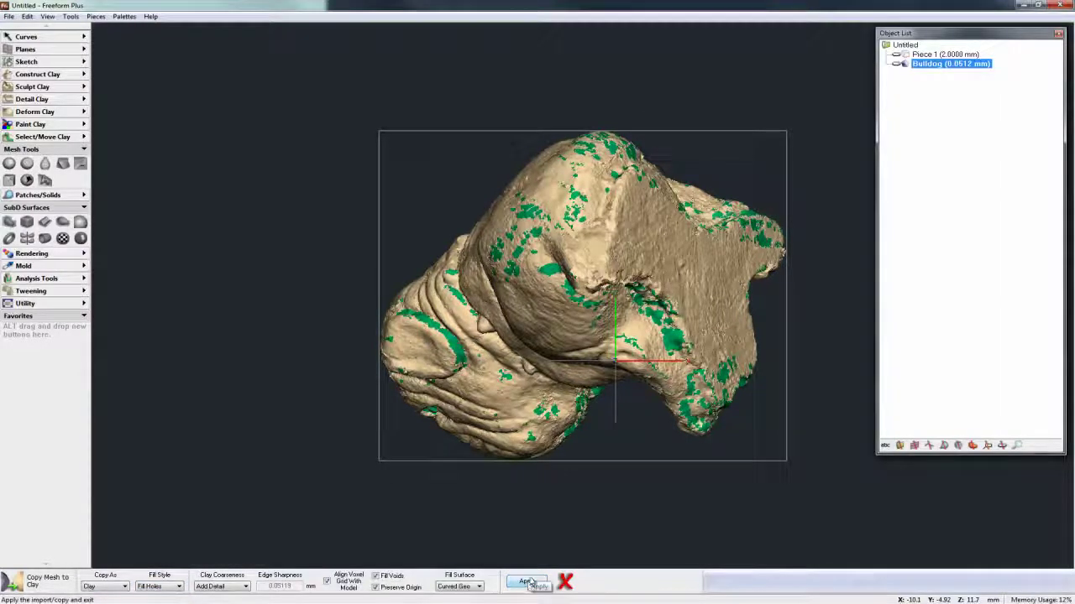
pyautogui.click(528, 581)
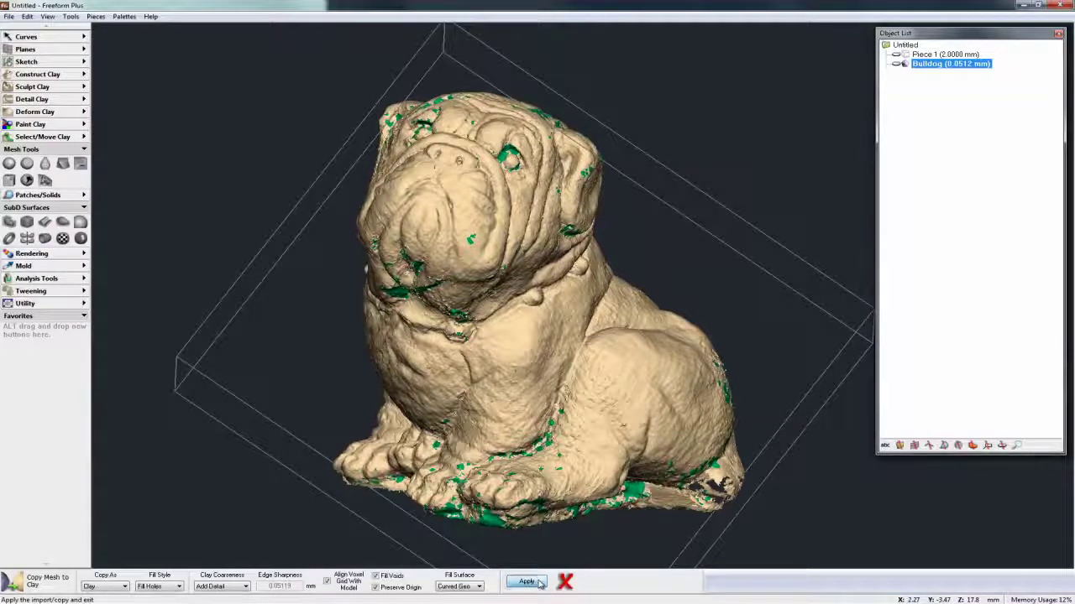
pyautogui.click(527, 582)
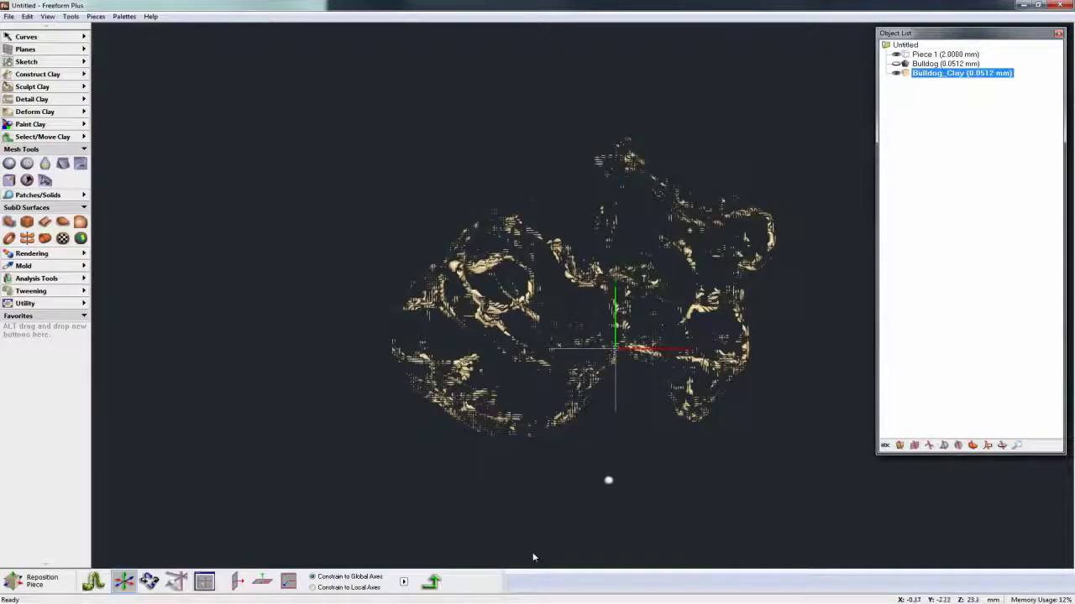
pyautogui.press('d')
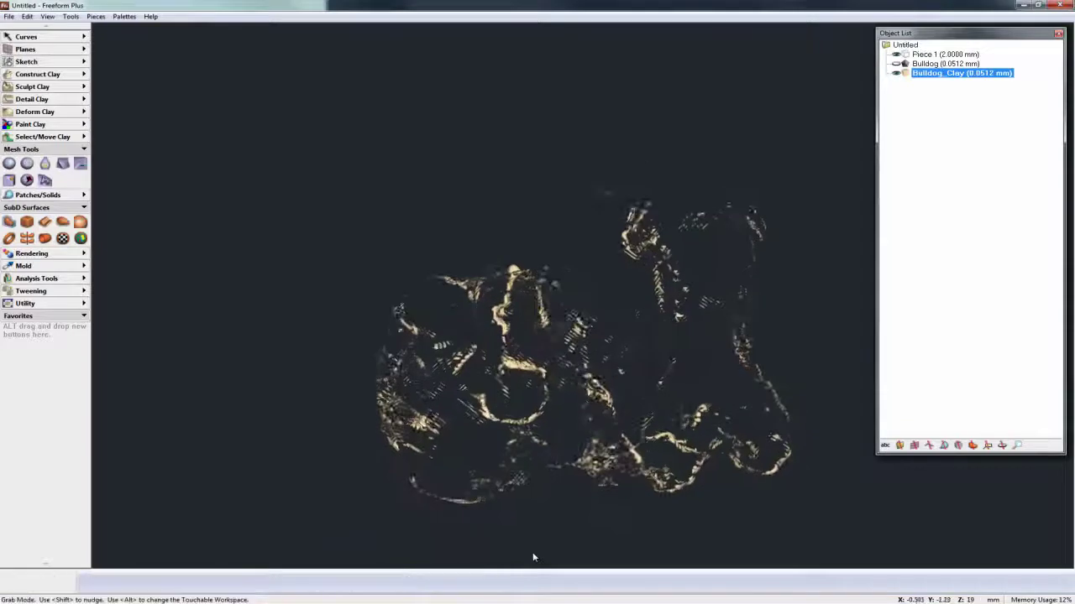
pyautogui.press('d')
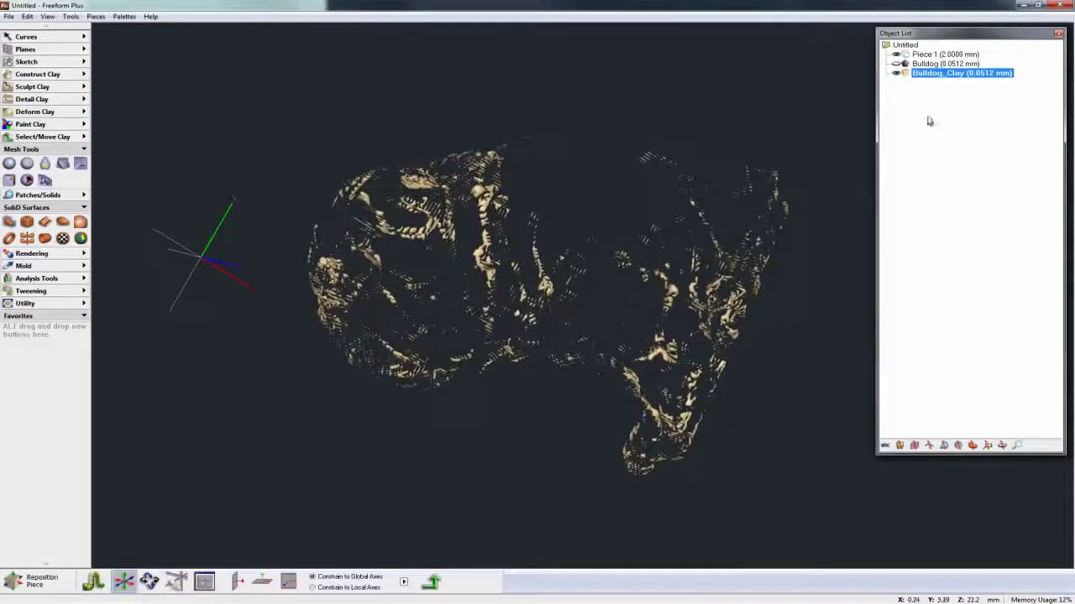
# Delete the Bulldog clay copy, and show and activate the original Bulldog mesh again
pyautogui.rightClick(909, 76)
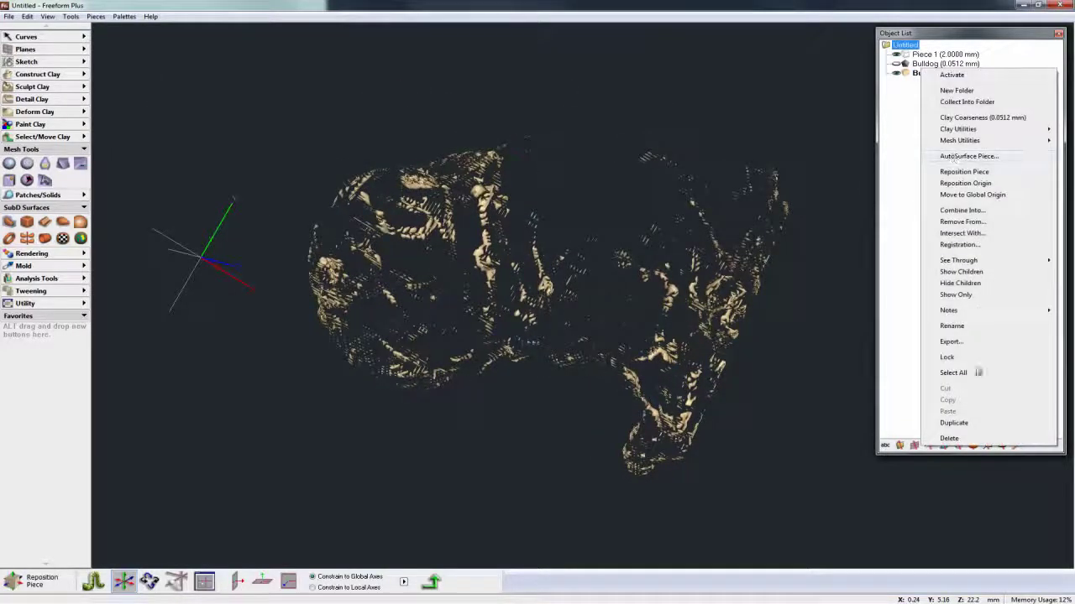
pyautogui.click(971, 439)
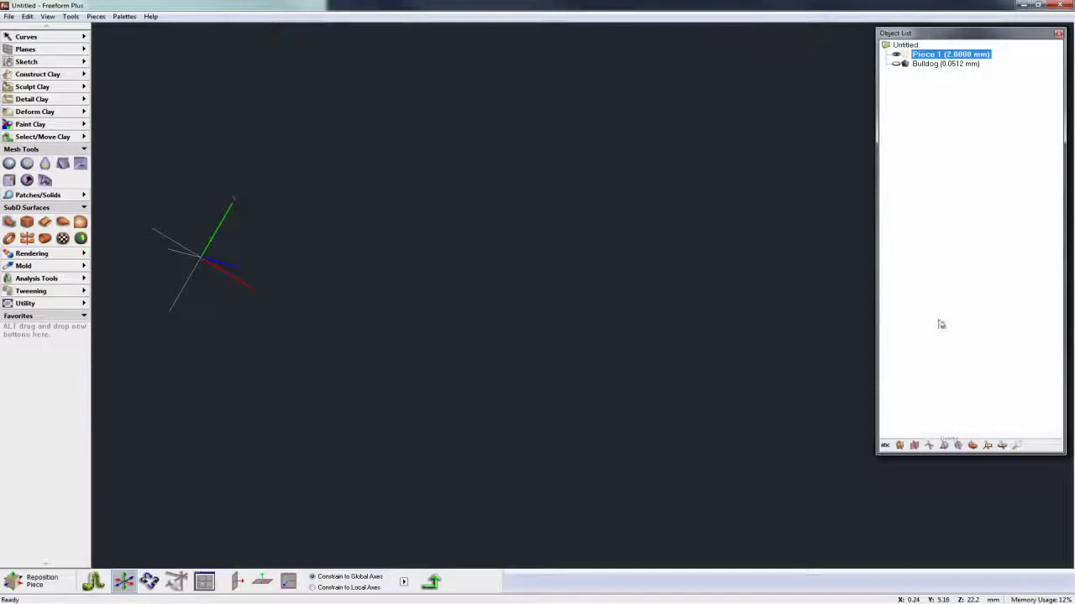
pyautogui.click(896, 64)
pyautogui.click(932, 67)
pyautogui.rightClick(909, 64)
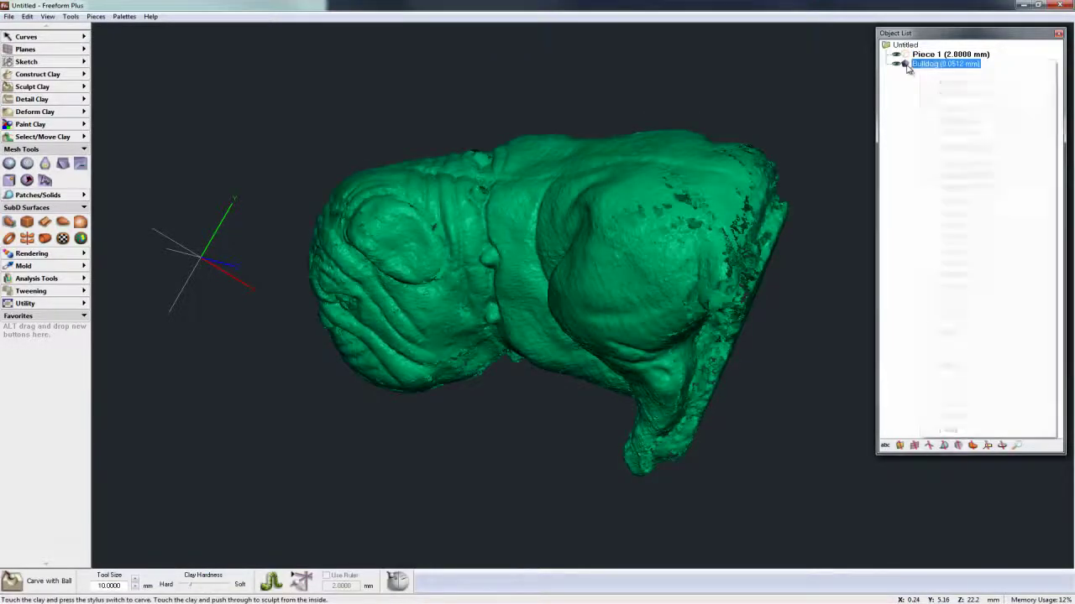
pyautogui.click(923, 68)
pyautogui.click(903, 114)
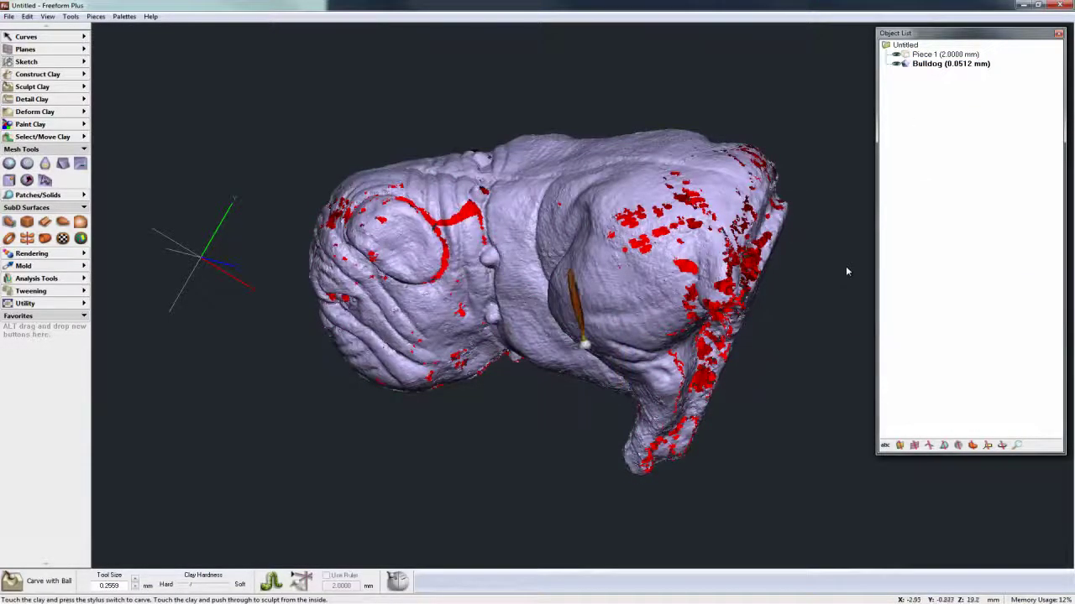
pyautogui.press('space')
pyautogui.press('space')
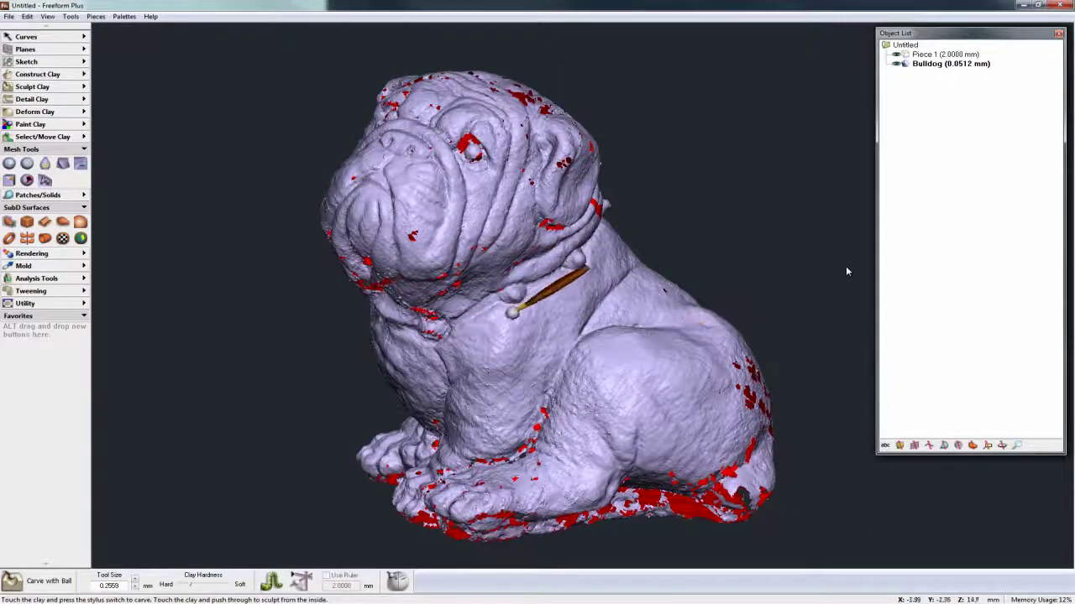
# Analyze the Bulldog mesh for problems with Analyze and Repair, keeping the preset analysis parameters
pyautogui.rightClick(907, 69)
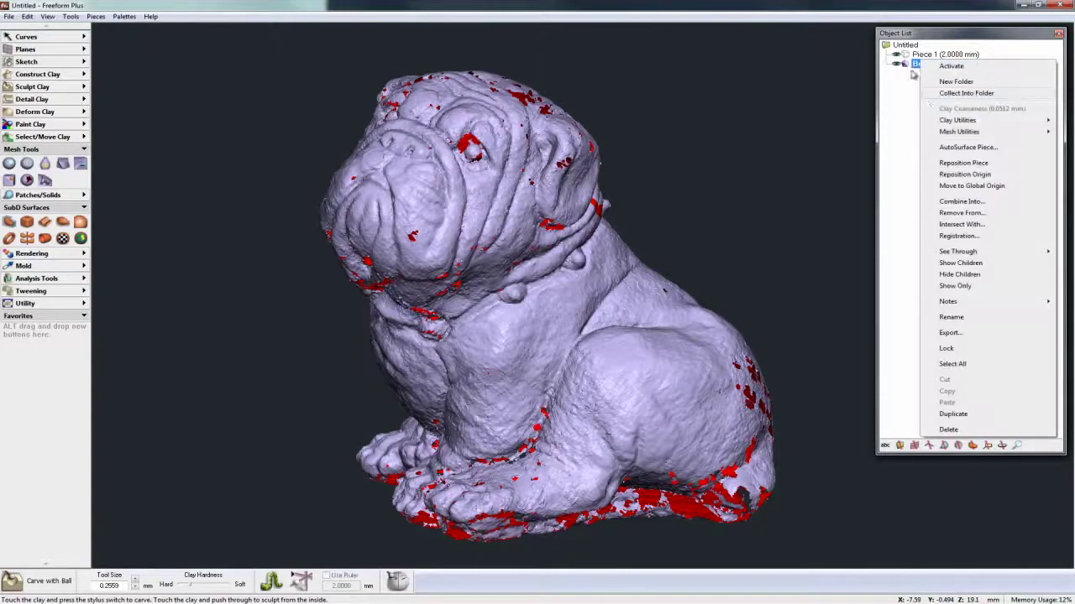
pyautogui.moveTo(947, 132)
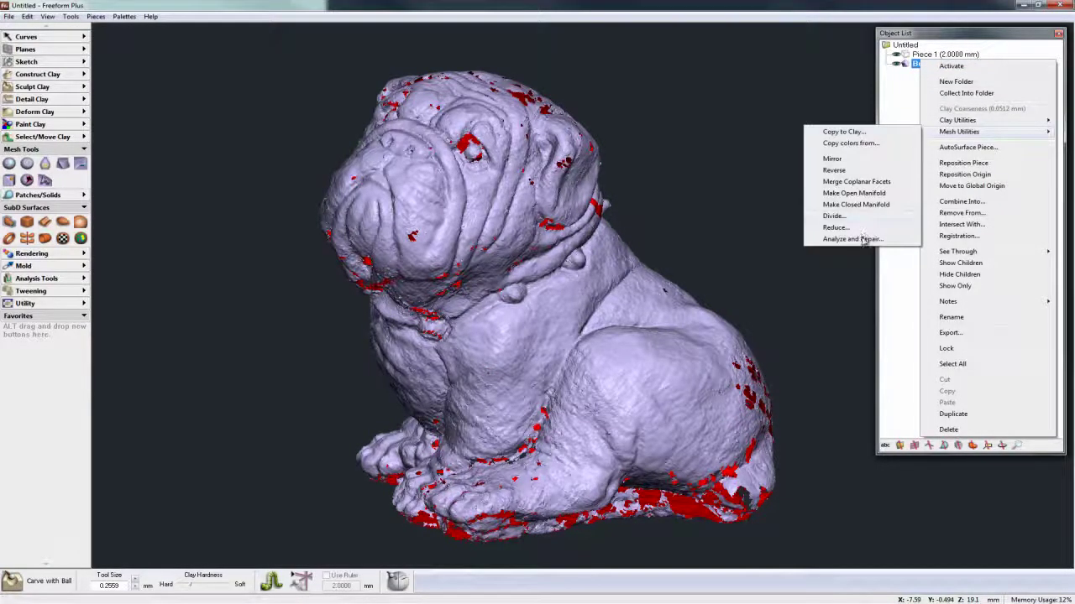
pyautogui.click(855, 240)
pyautogui.moveTo(987, 164); pyautogui.dragTo(216, 179)
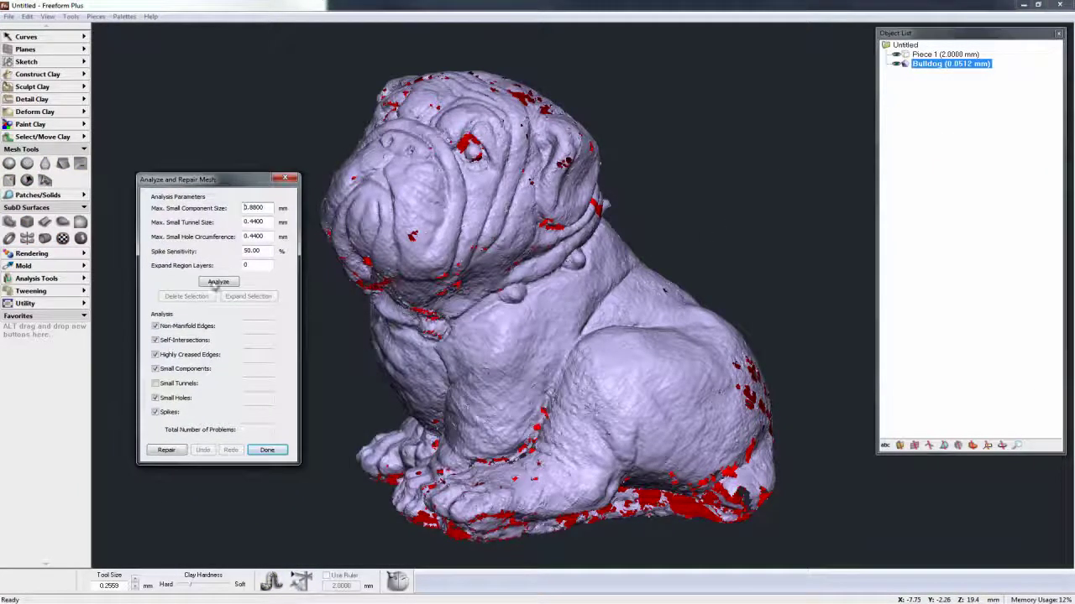
pyautogui.click(225, 283)
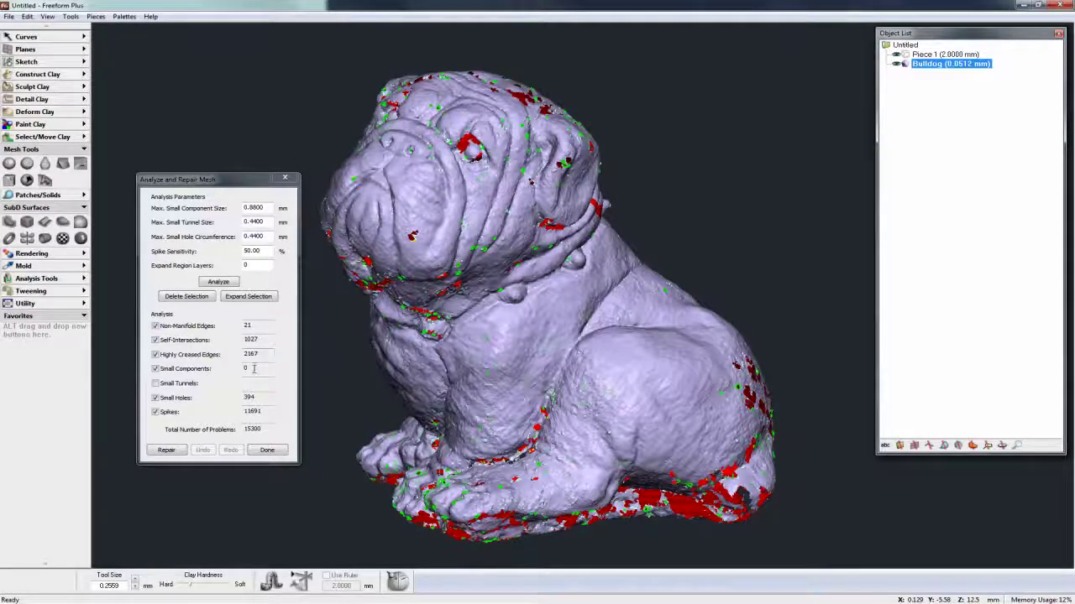
# Include Small Tunnels among the problem types, repair the Bulldog mesh and finish the mesh repair
pyautogui.click(155, 383)
pyautogui.click(167, 450)
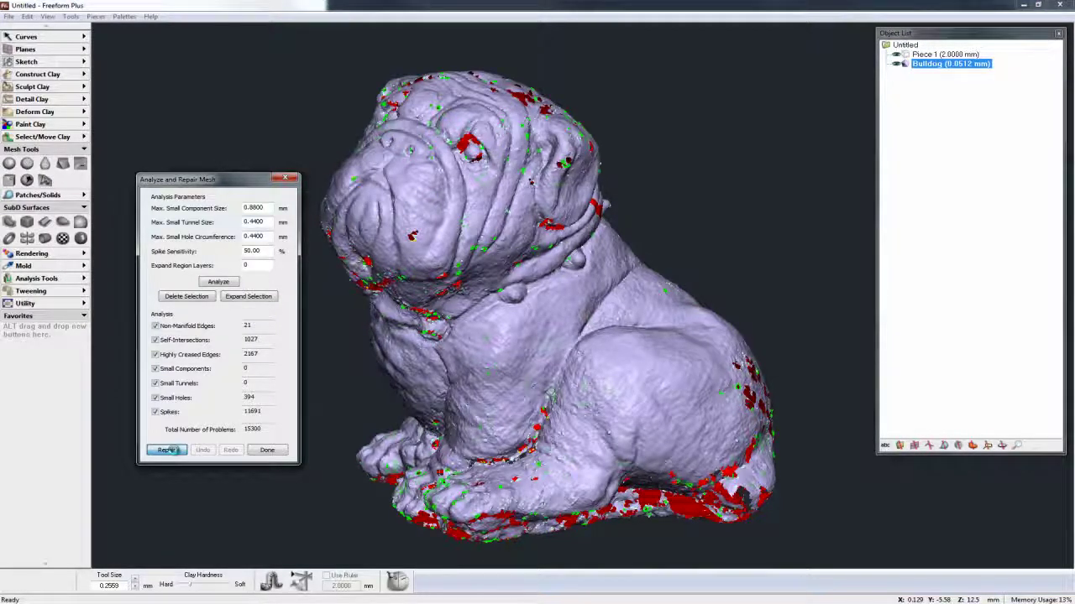
pyautogui.click(267, 450)
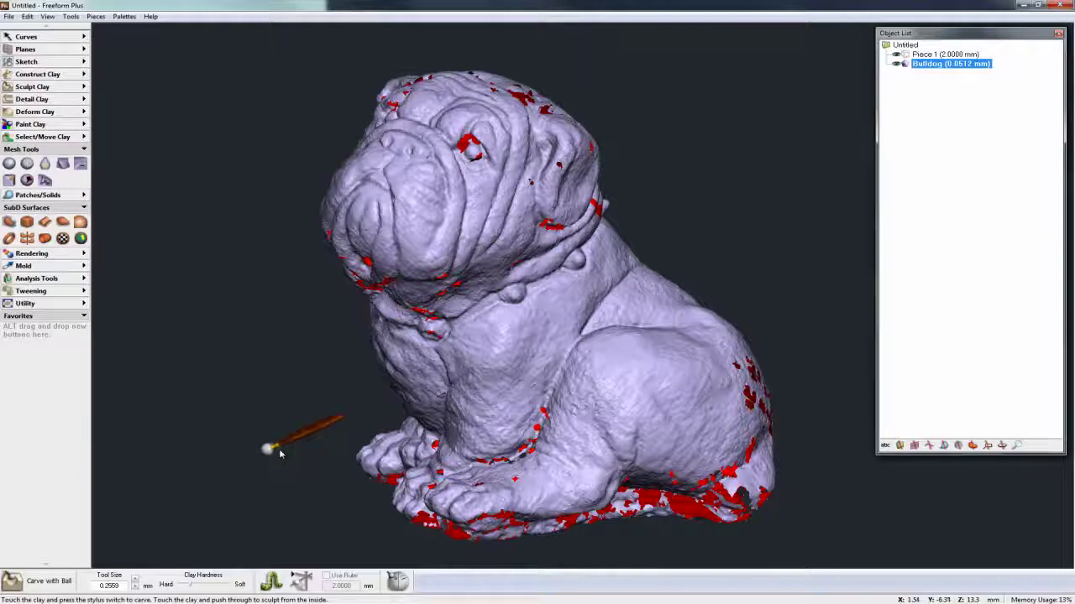
# Copy the repaired Bulldog mesh to a clay piece with Fill Holes and the Add Detail coarseness
pyautogui.rightClick(908, 64)
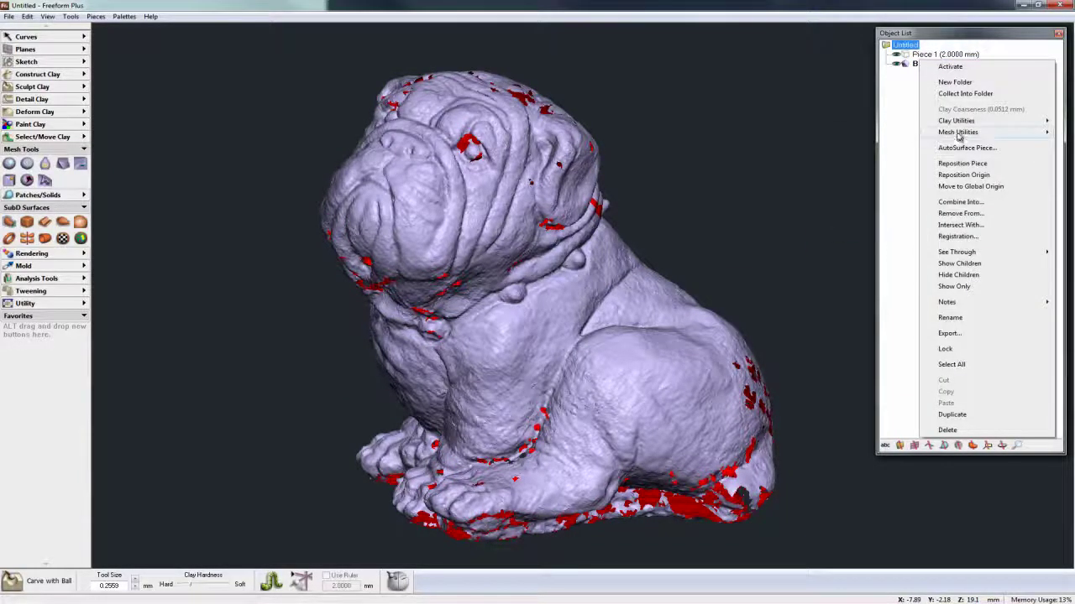
pyautogui.click(840, 133)
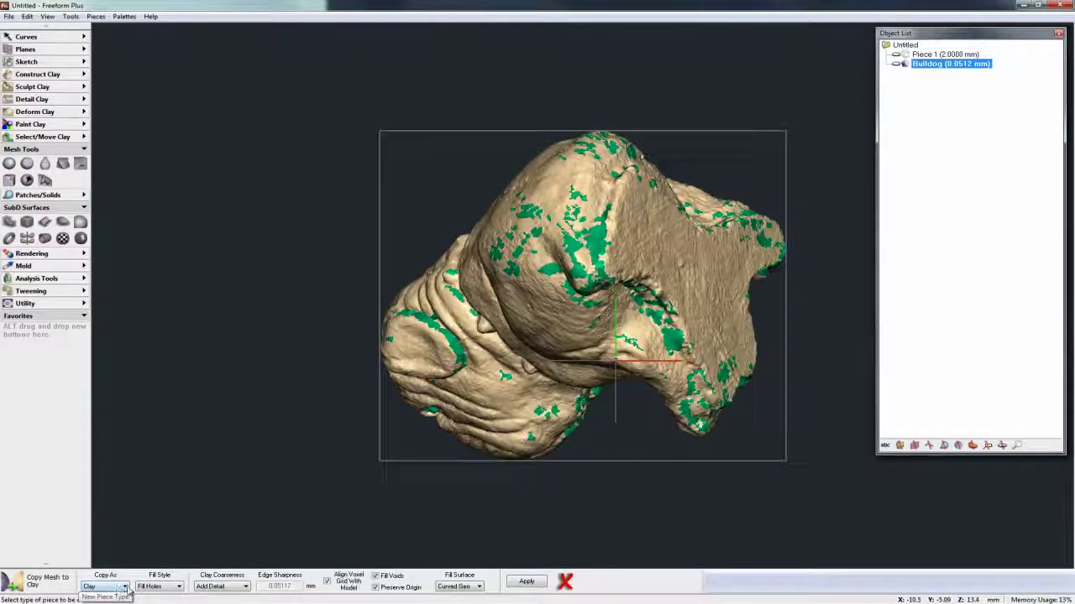
pyautogui.click(526, 582)
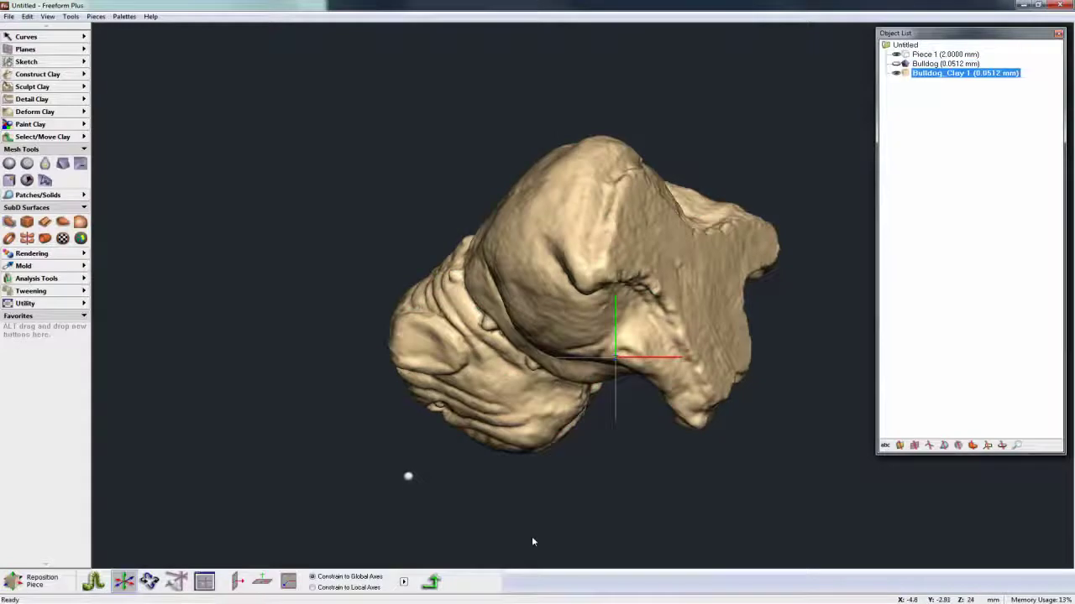
# Examine the new bulldog clay piece from the front, side and back for filled holes and surface quality
pyautogui.press('space')
pyautogui.press('space')
pyautogui.press('space')
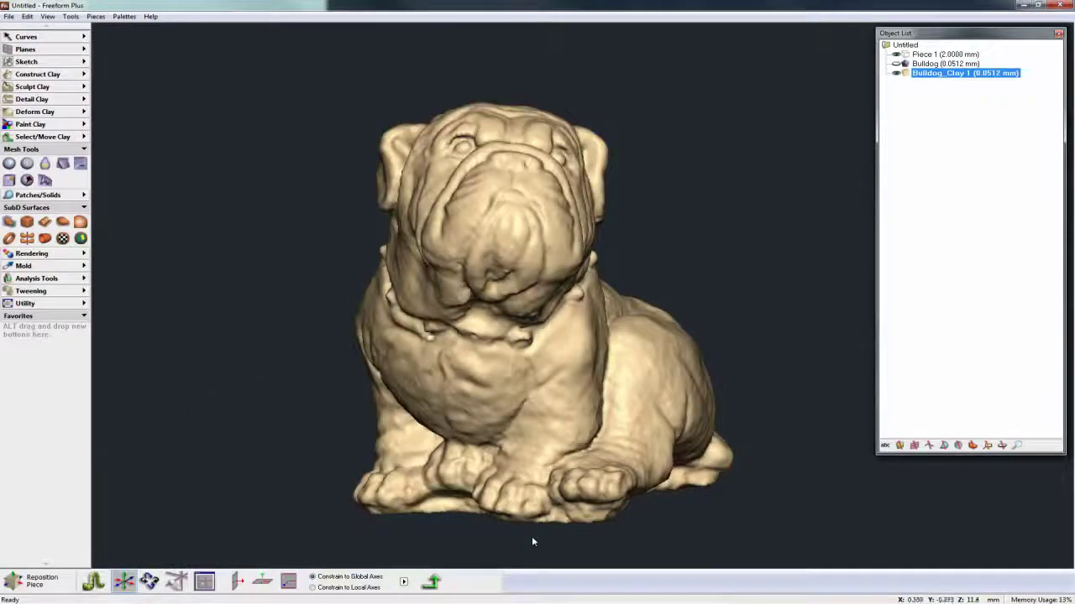
pyautogui.press('space')
pyautogui.press('space')
pyautogui.press('space')
pyautogui.press('space')
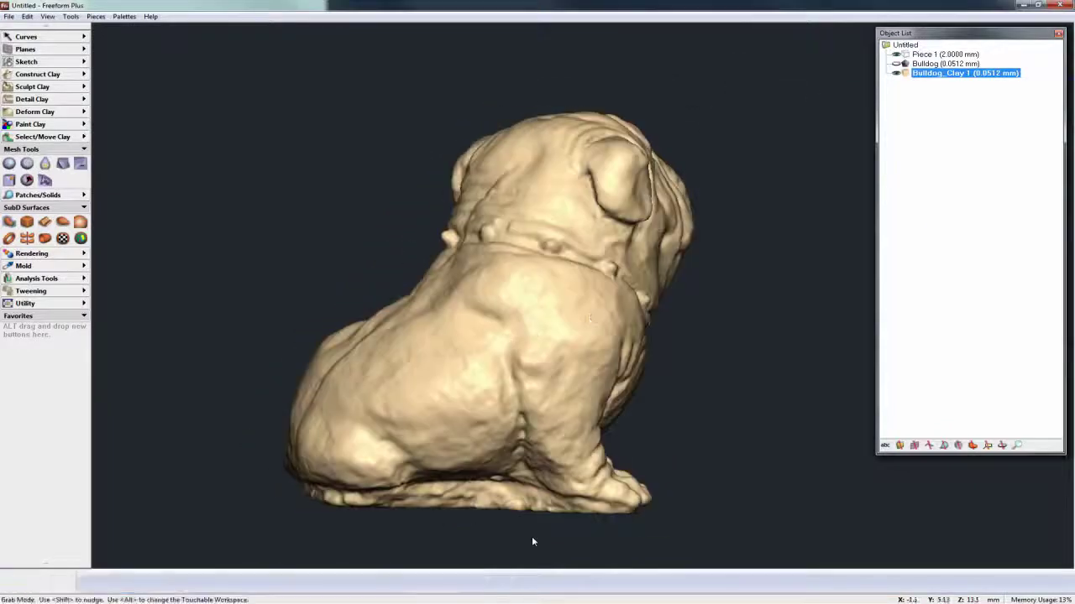
pyautogui.press('space')
pyautogui.press('space')
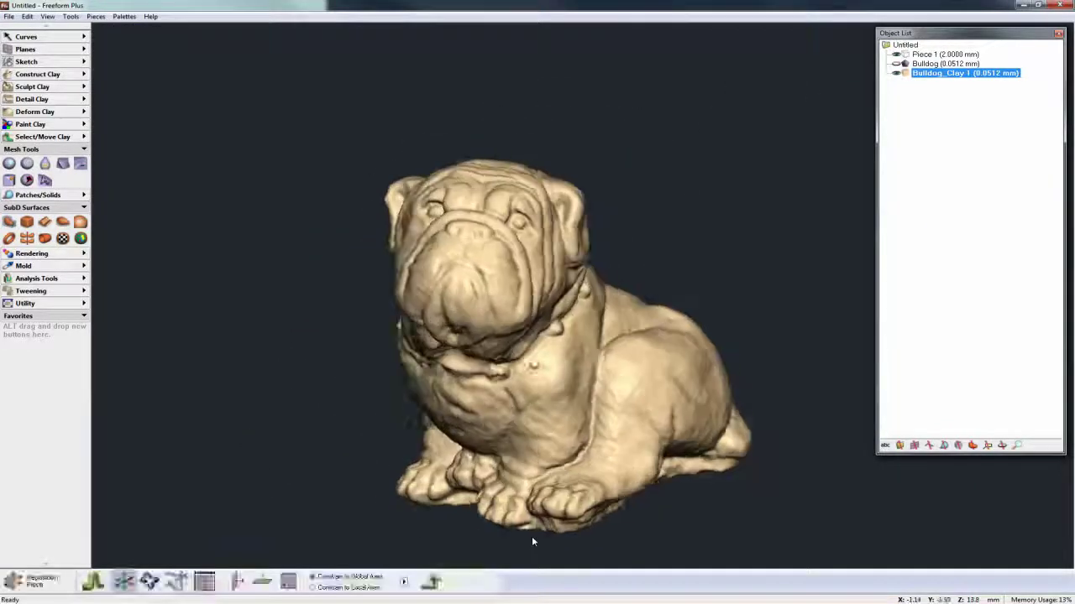